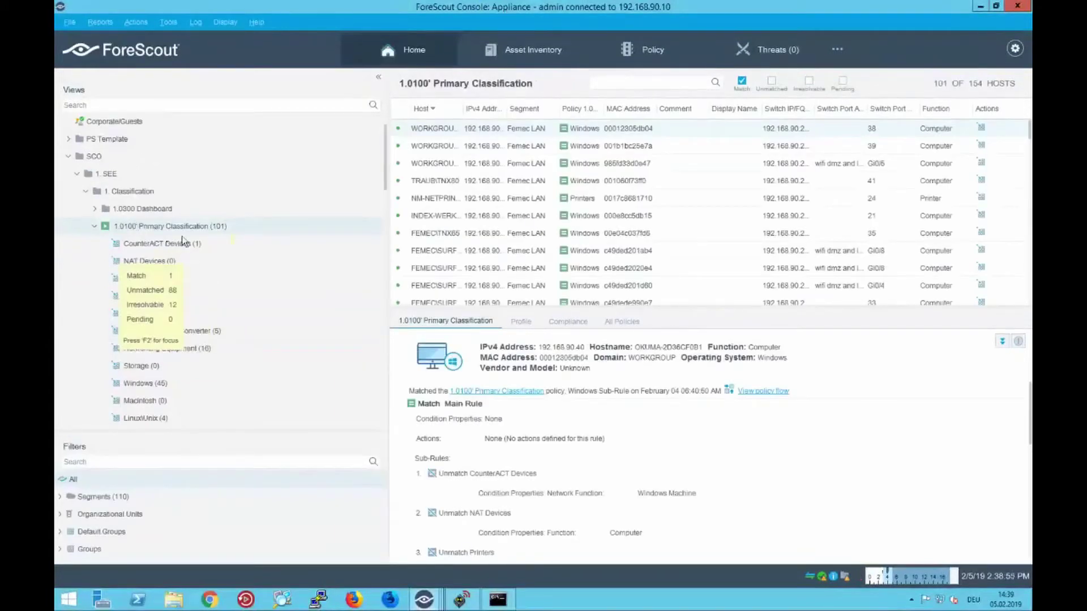
Review the hosts under 1.0100' Primary Classification, including the CounterACT Devices, Printers, Networking Equipment and Windows sub-rules
left_click(169, 244)
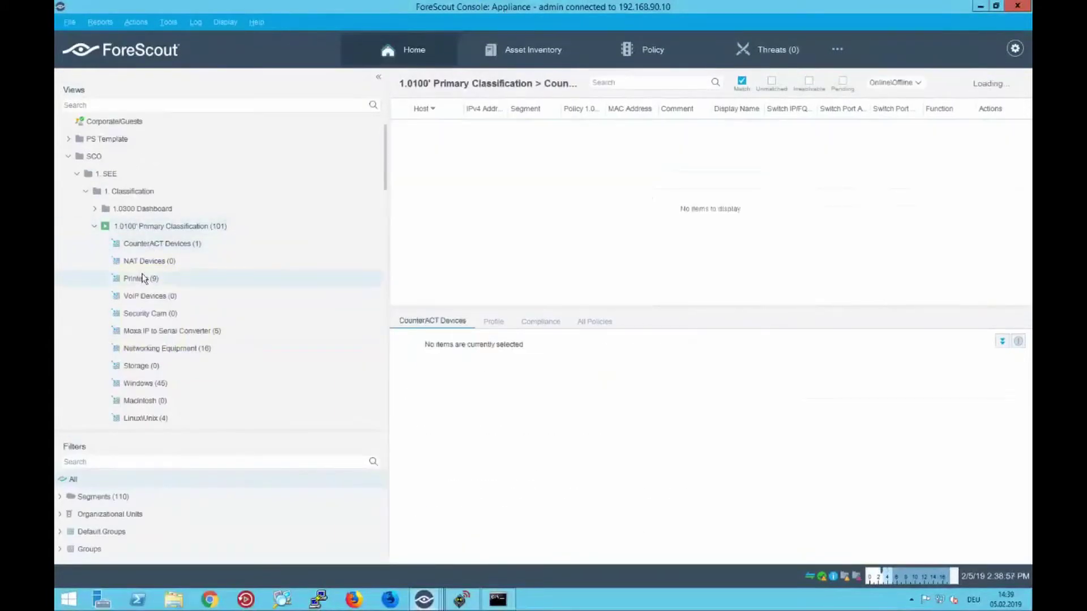
left_click(143, 279)
left_click(140, 241)
left_click(134, 231)
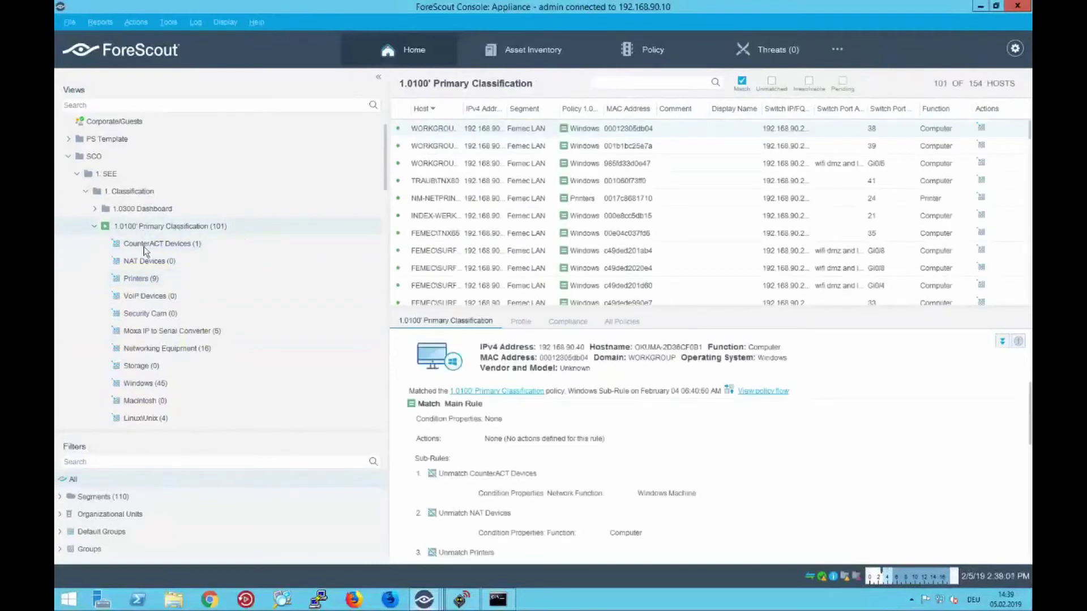
left_click(145, 245)
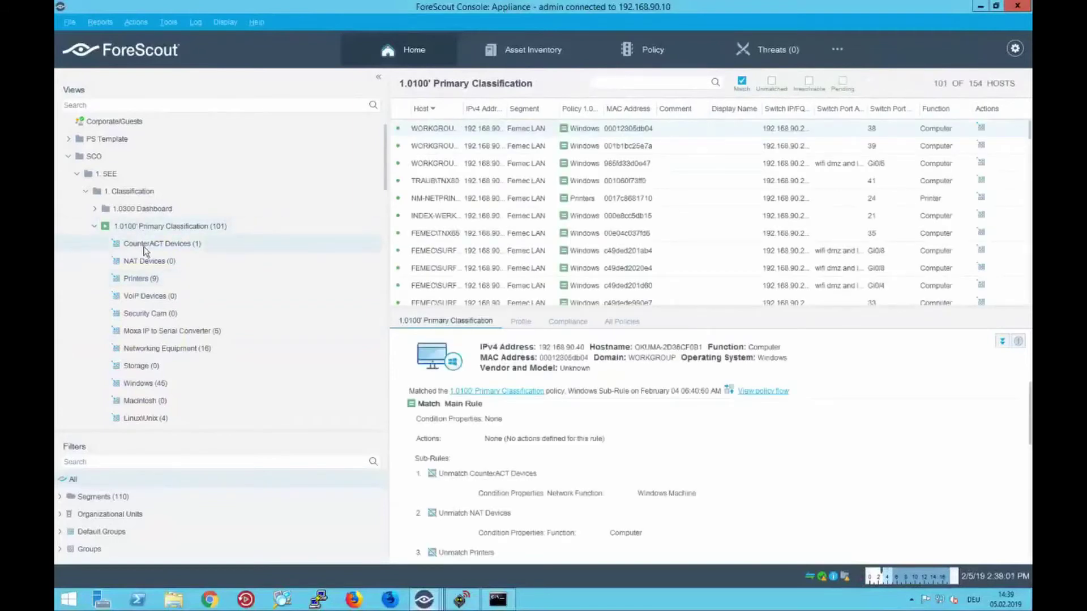
left_click(143, 331)
left_click(146, 348)
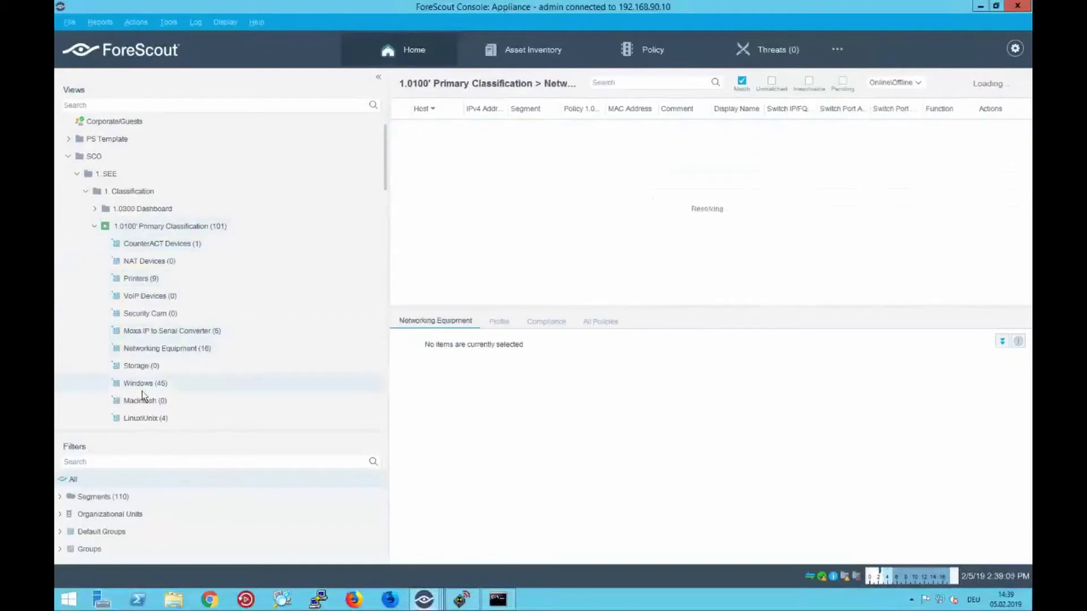
left_click(142, 387)
scroll(142, 401, "down", 1)
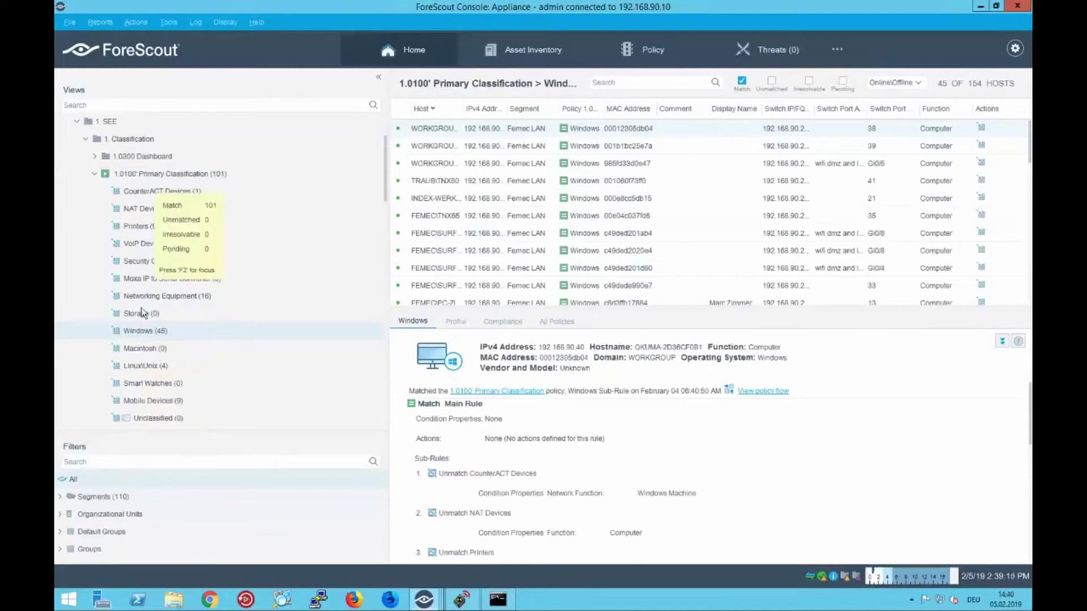
scroll(137, 346, "down", 1)
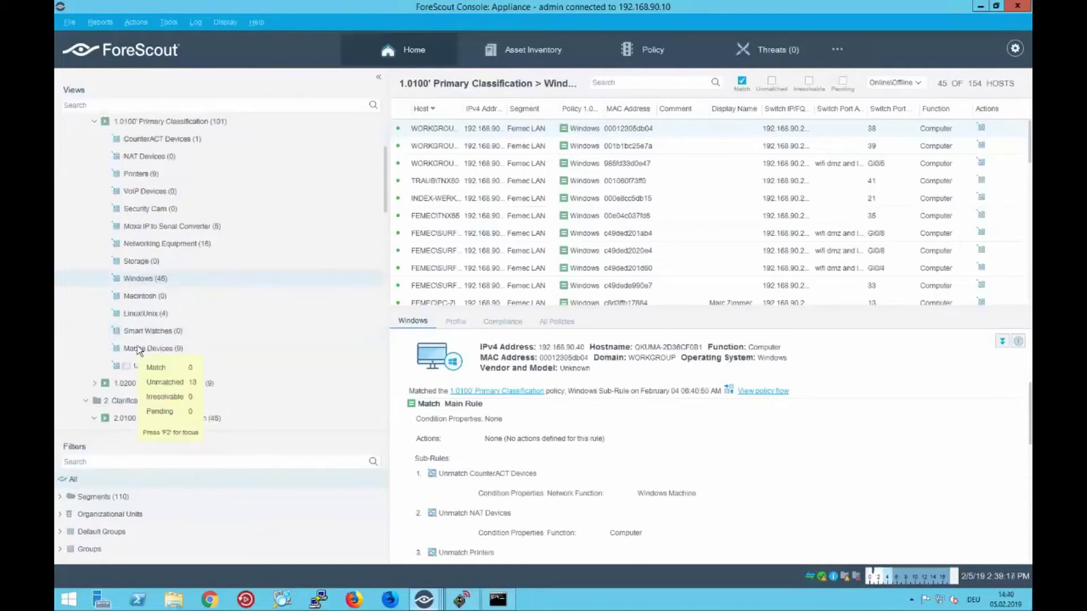
Examine the host details profile of Moxa IP to Serial Converter host 192.168.90.48, including its network access properties, and close it
left_click(141, 226)
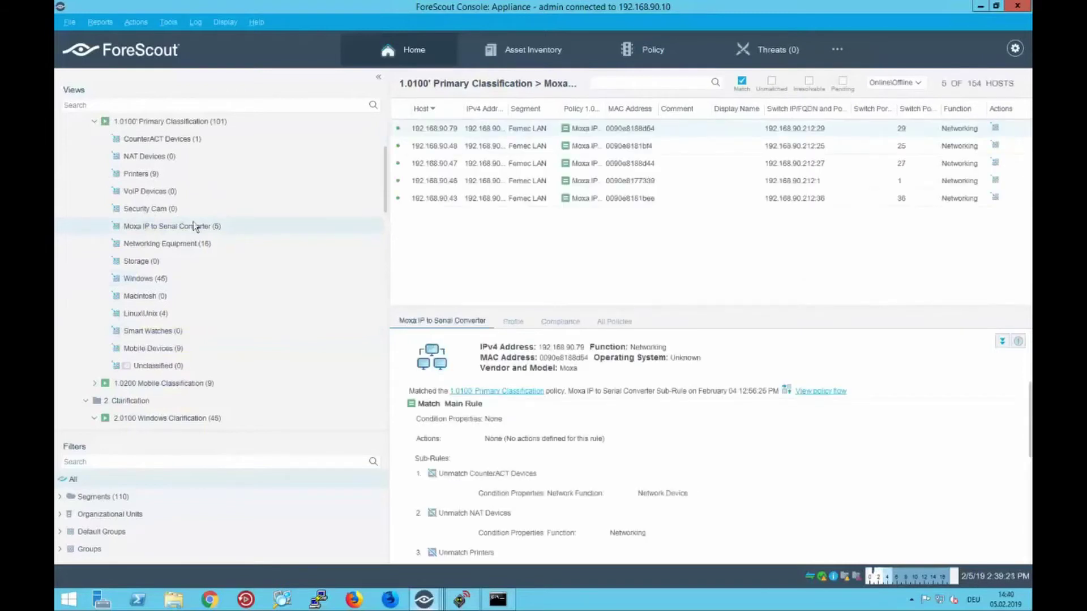
left_click(455, 150)
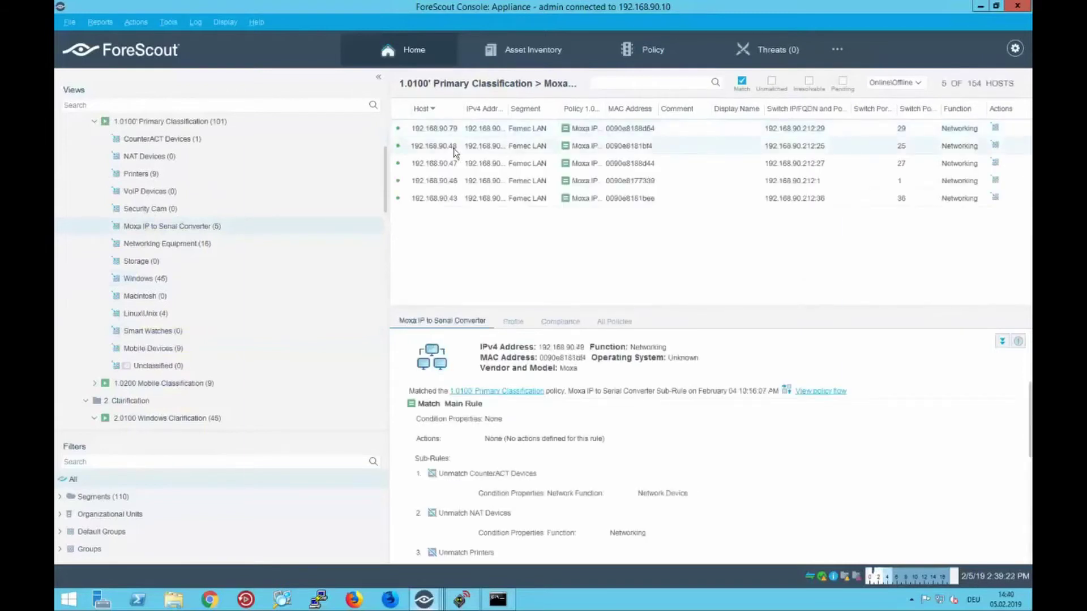
double_click(455, 150)
double_click(484, 131)
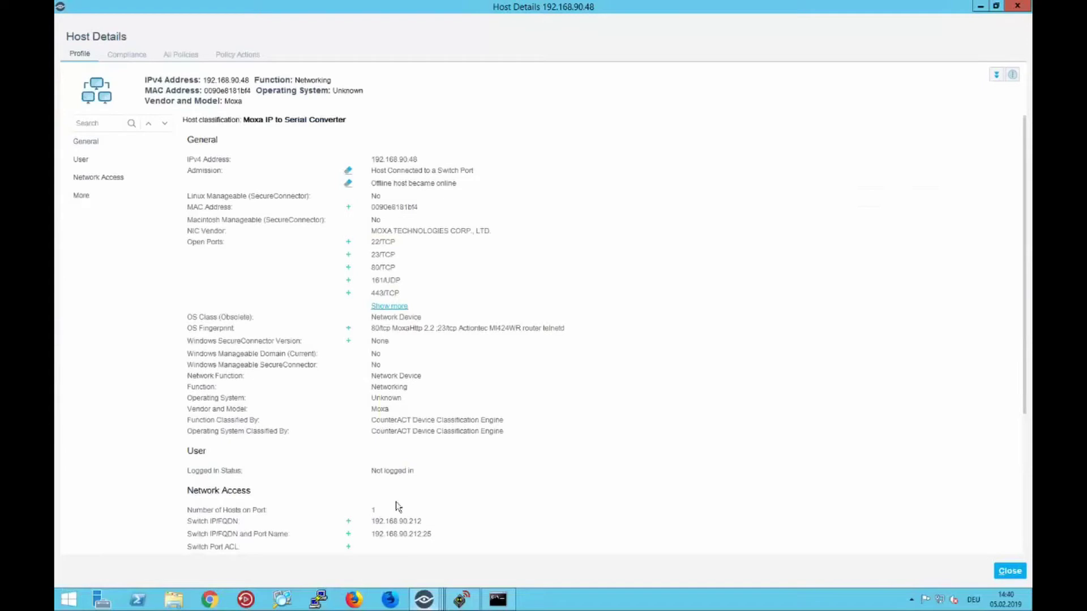
scroll(396, 505, "down", 3)
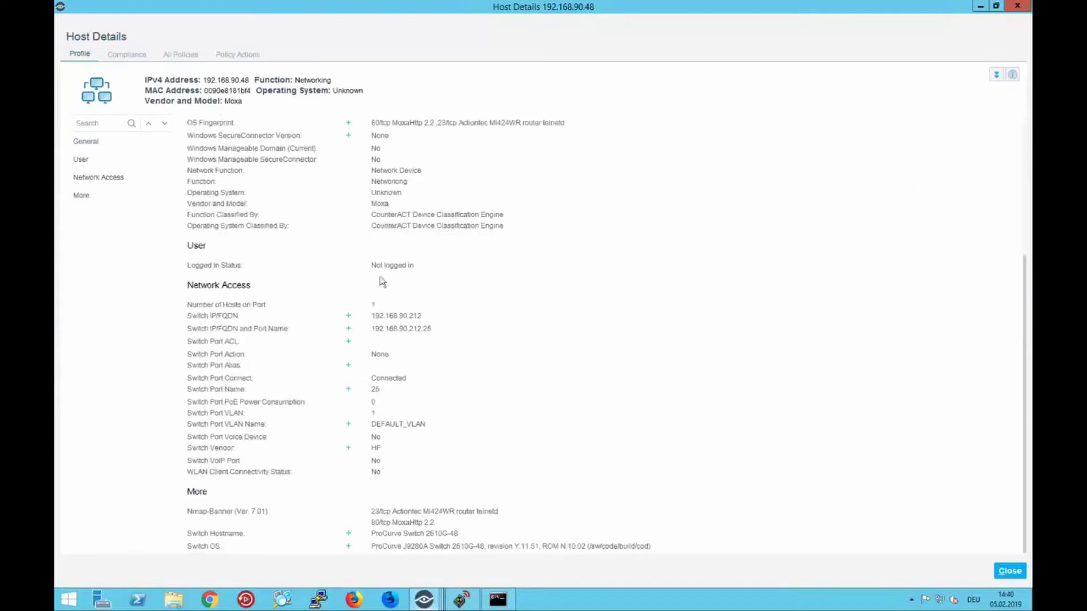
mouse_move(390, 430)
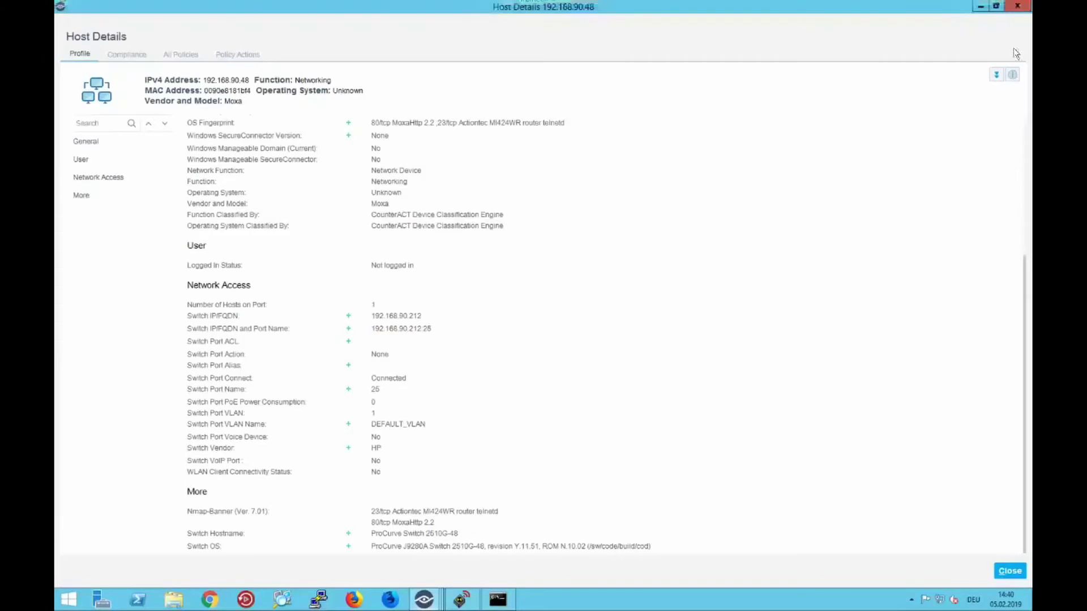
left_click(1019, 6)
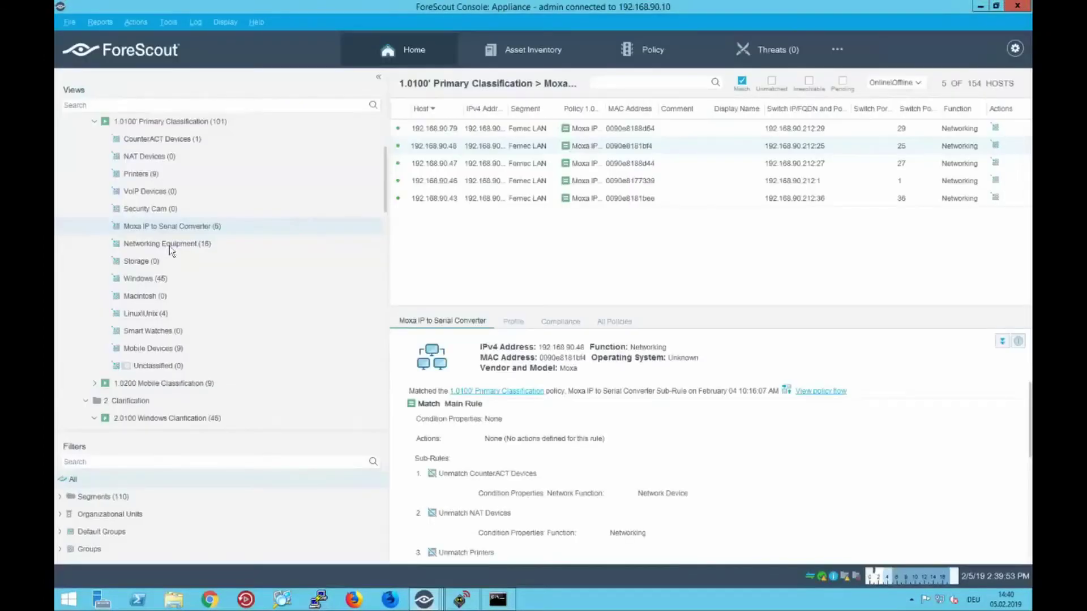
Review the 2.0100 Windows Clarification hosts, checking the Windows Domain managed and not managed sub-rules
scroll(163, 321, "down", 4)
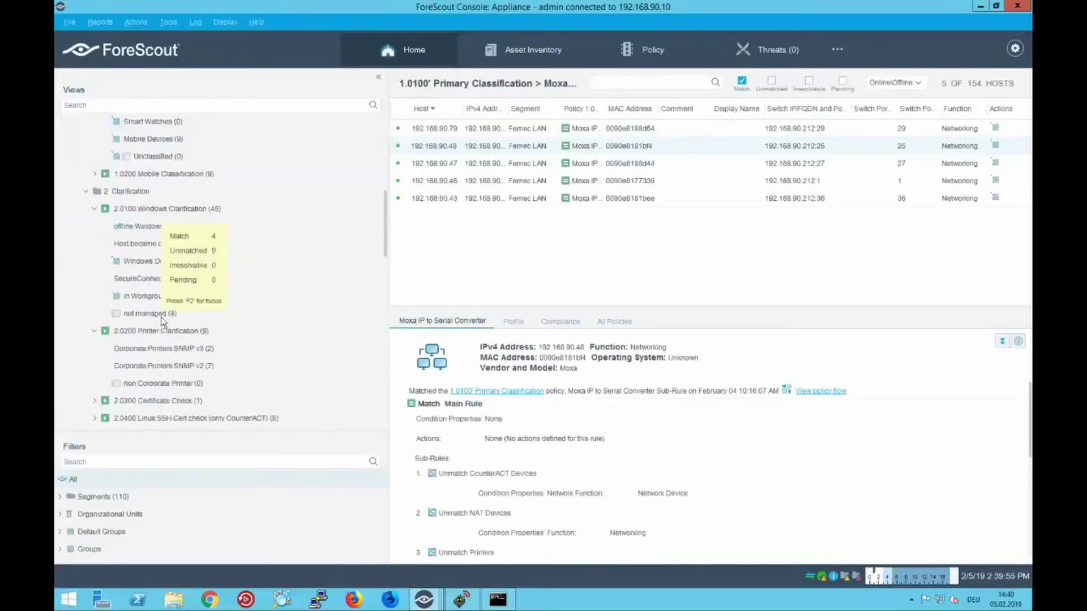
left_click(160, 209)
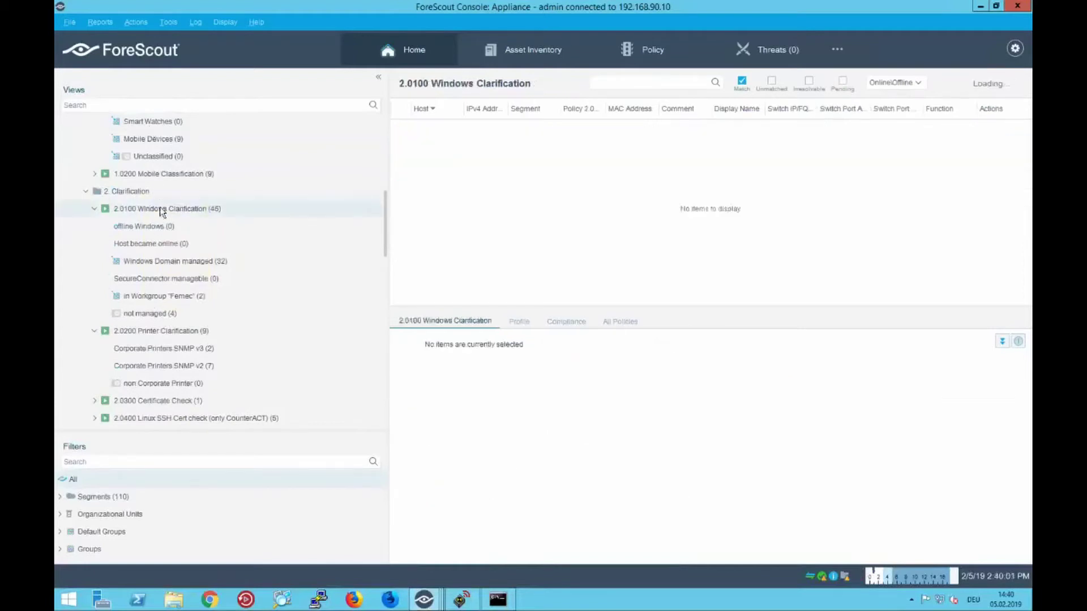
left_click(141, 262)
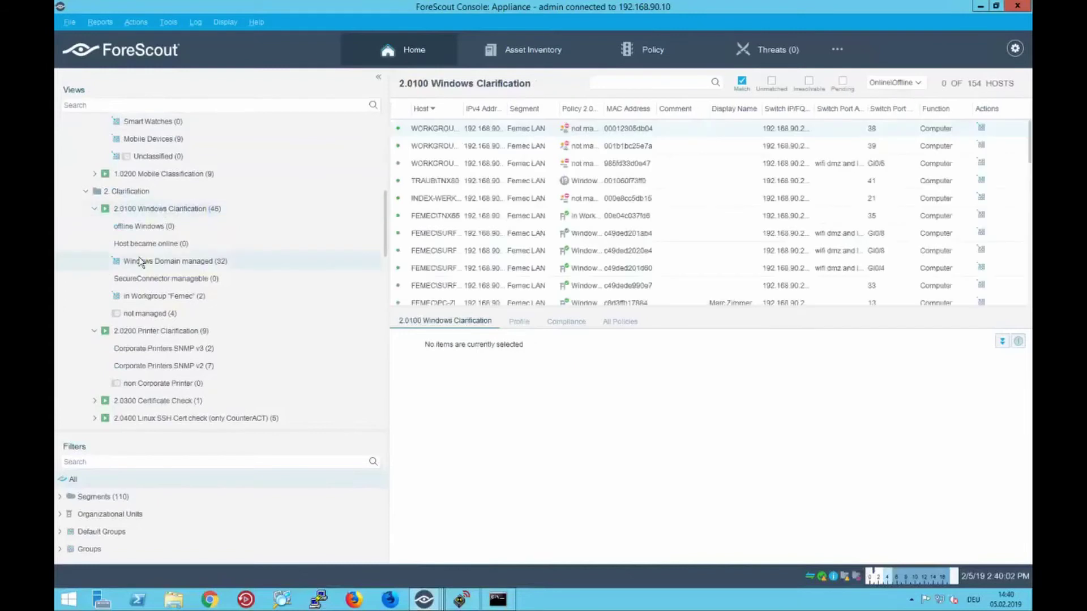
left_click(141, 315)
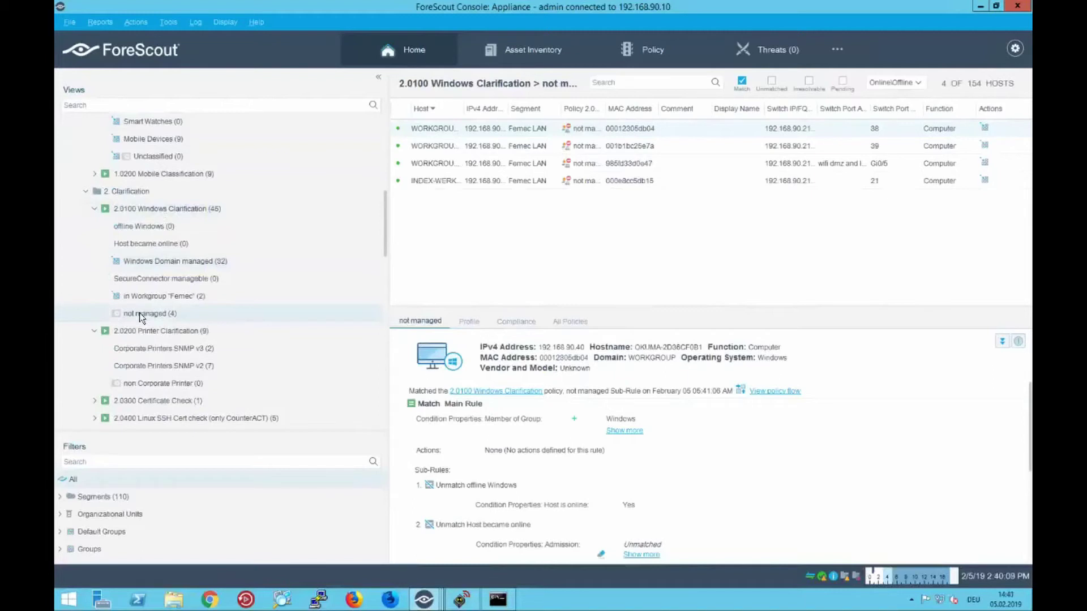
Review the 2.0200 Printer Clarification policy's SNMP v3, SNMP v2 and non Corporate Printer sub-rules
scroll(141, 315, "down", 1)
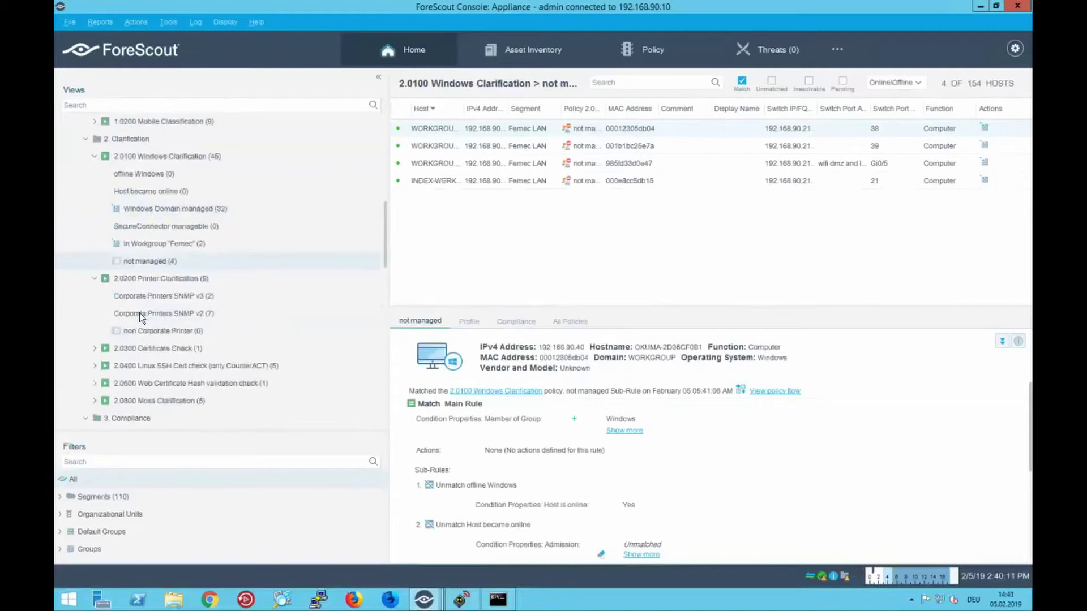
left_click(157, 279)
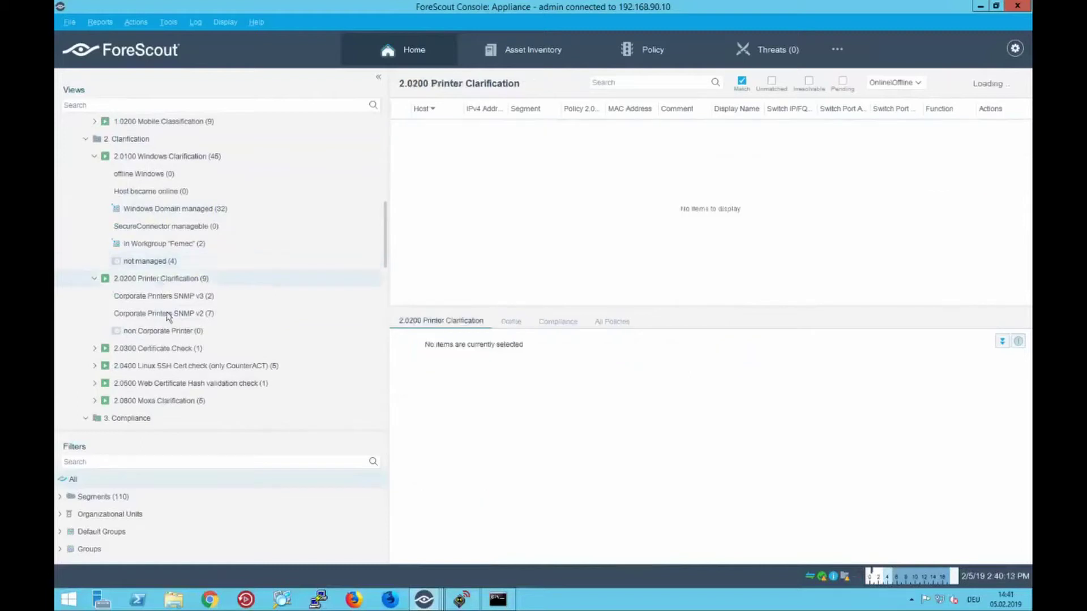
left_click(169, 296)
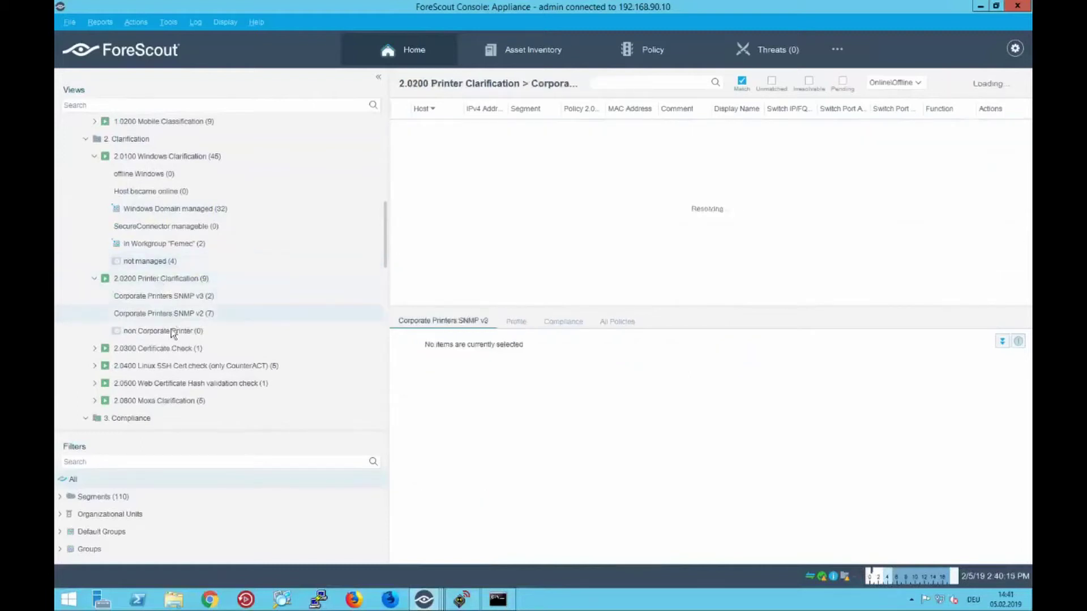
left_click(173, 331)
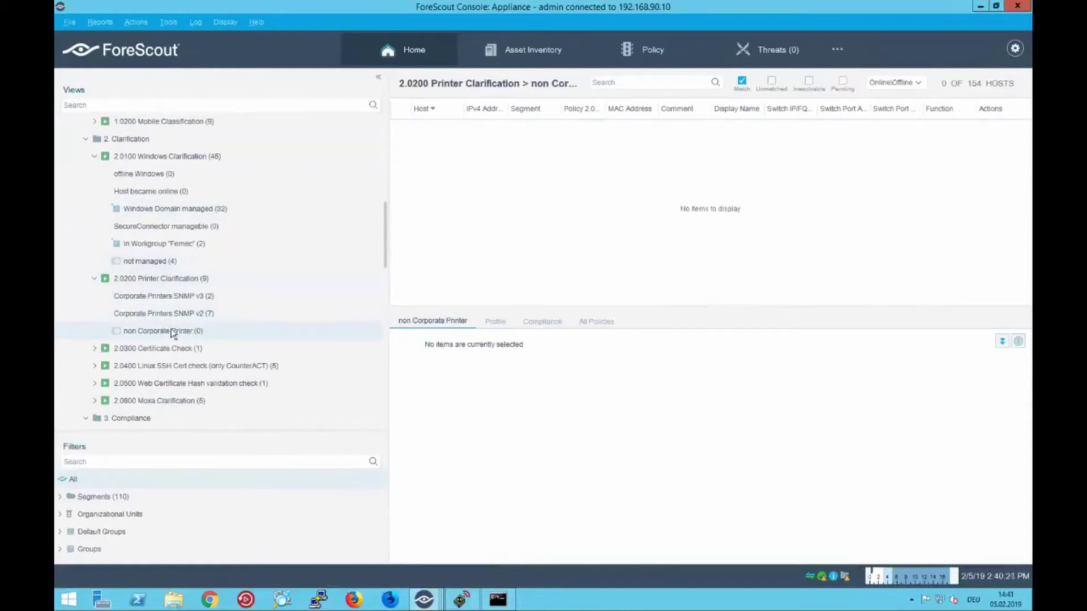
scroll(171, 331, "down", 1)
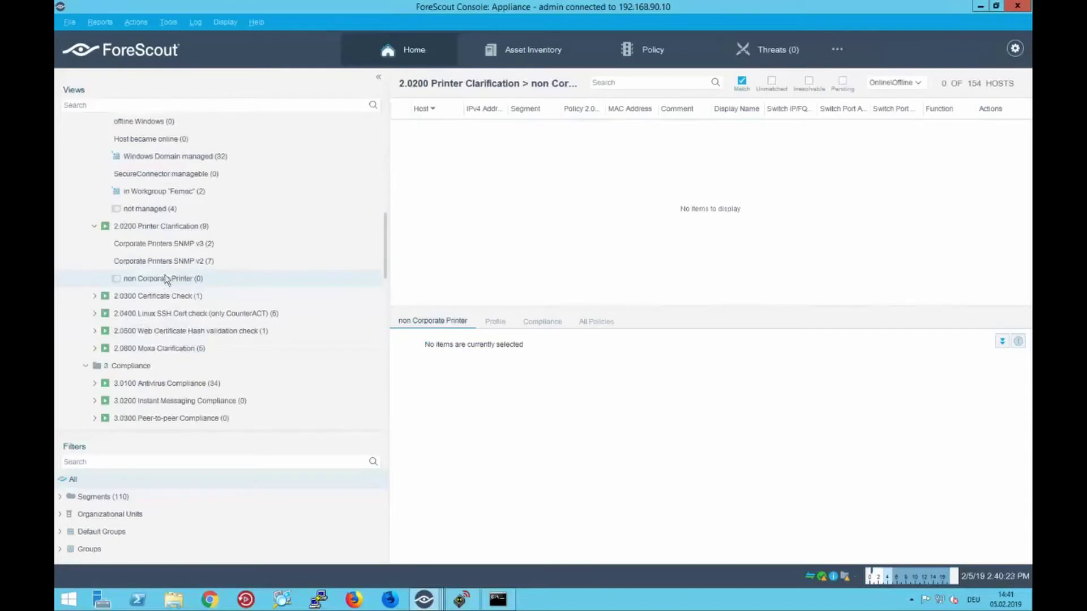
left_click(185, 245)
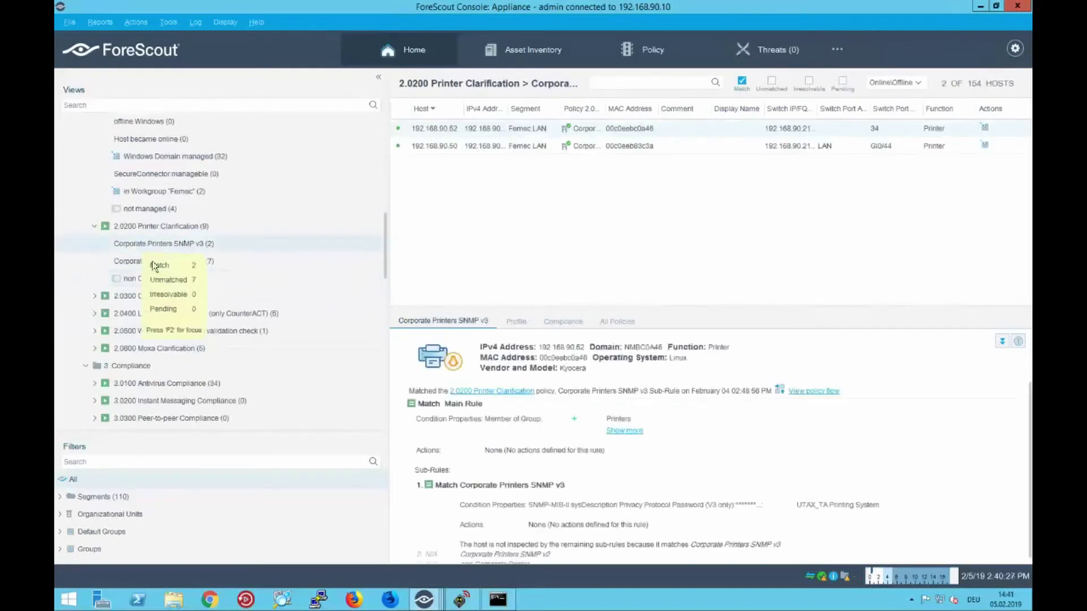
left_click(129, 266)
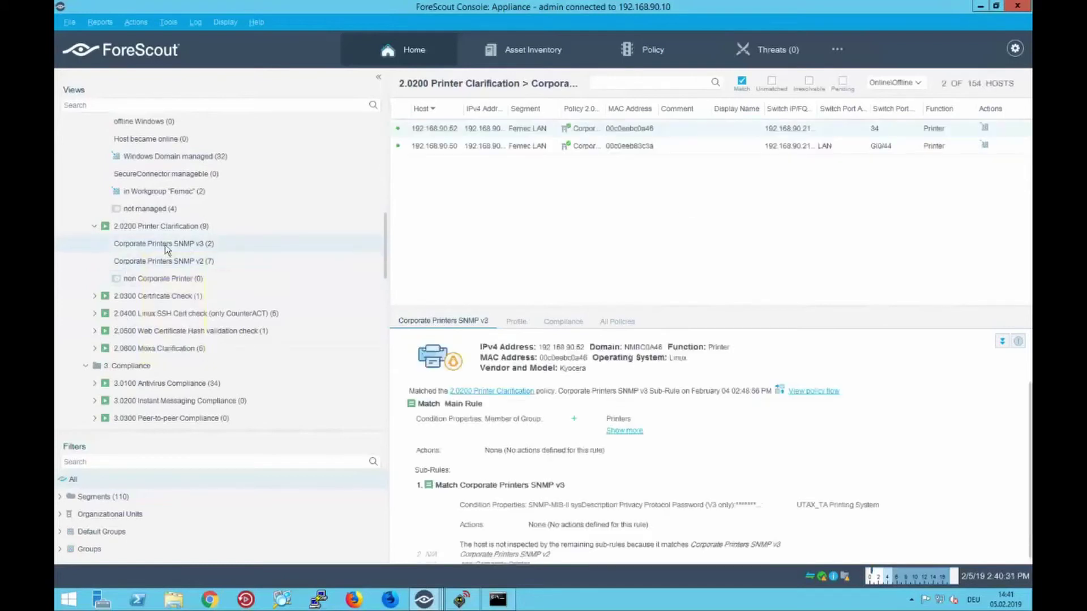
Display the Vectra Networks Alert policy under 3. ORCHESTRATE and its High Threat > 80 and High Certainty > 80 sub-rule
scroll(167, 249, "down", 1)
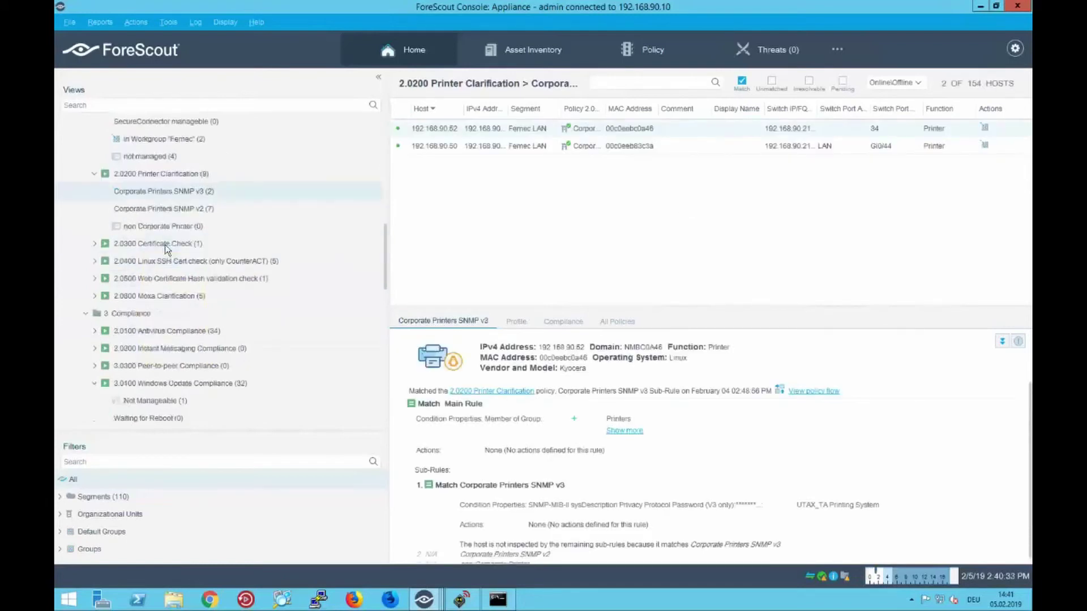
scroll(167, 249, "down", 2)
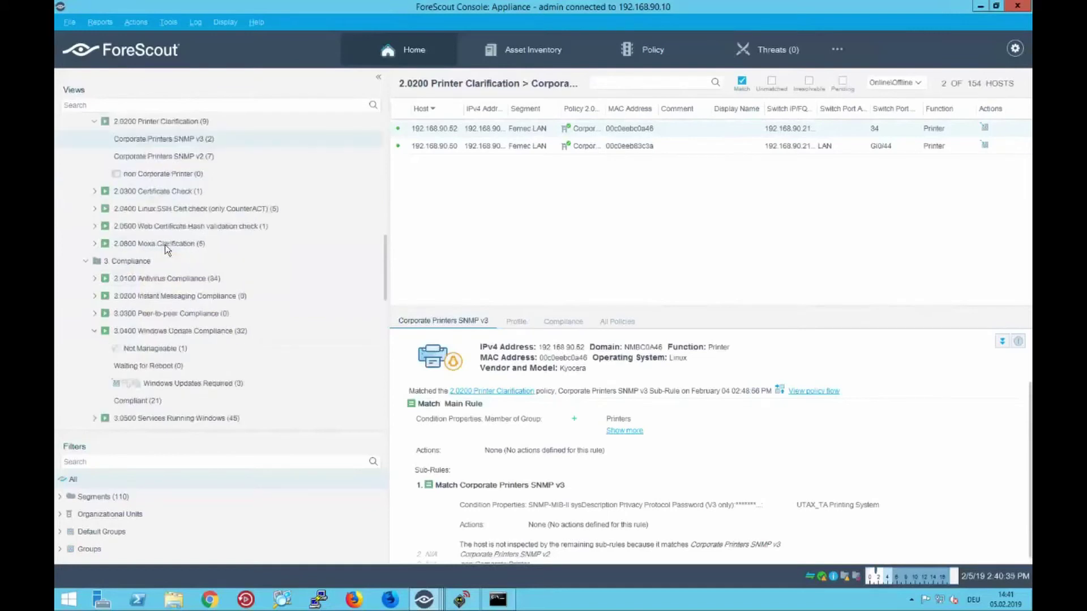
scroll(167, 250, "down", 8)
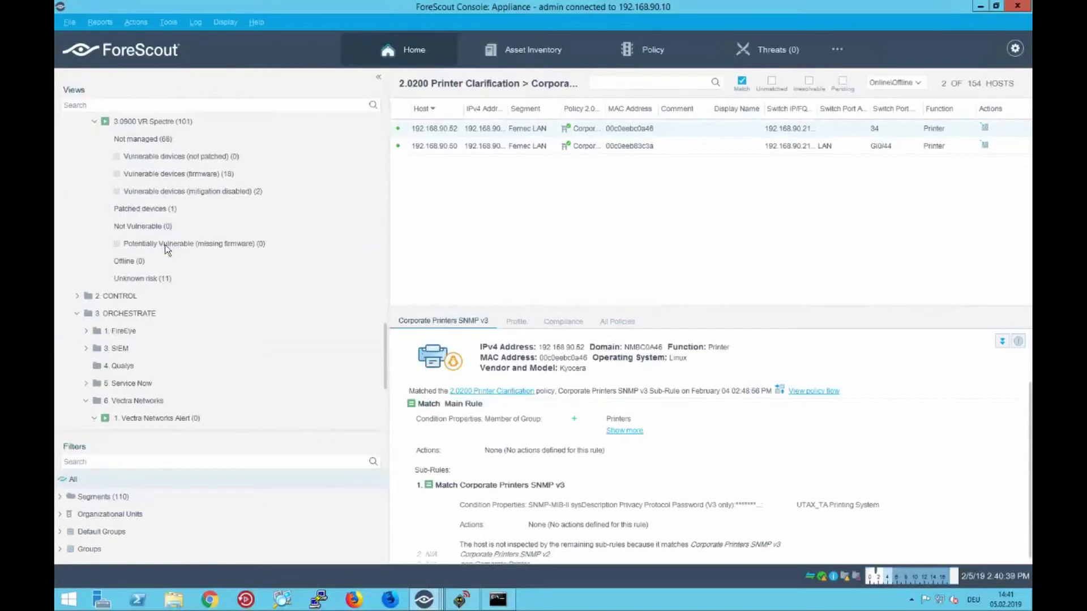
scroll(167, 249, "down", 3)
scroll(167, 249, "down", 1)
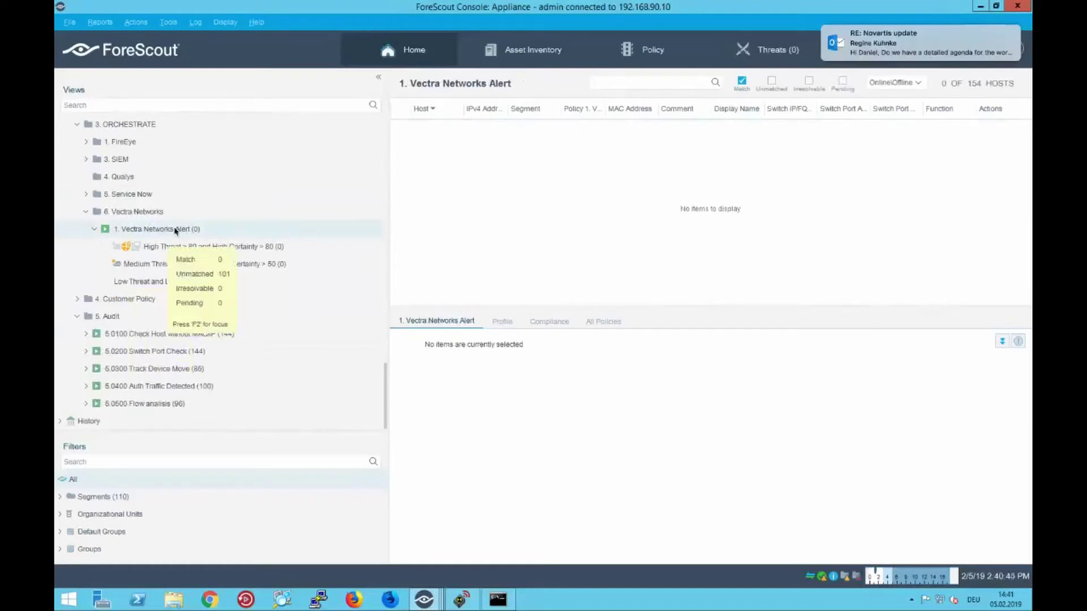
left_click(150, 247)
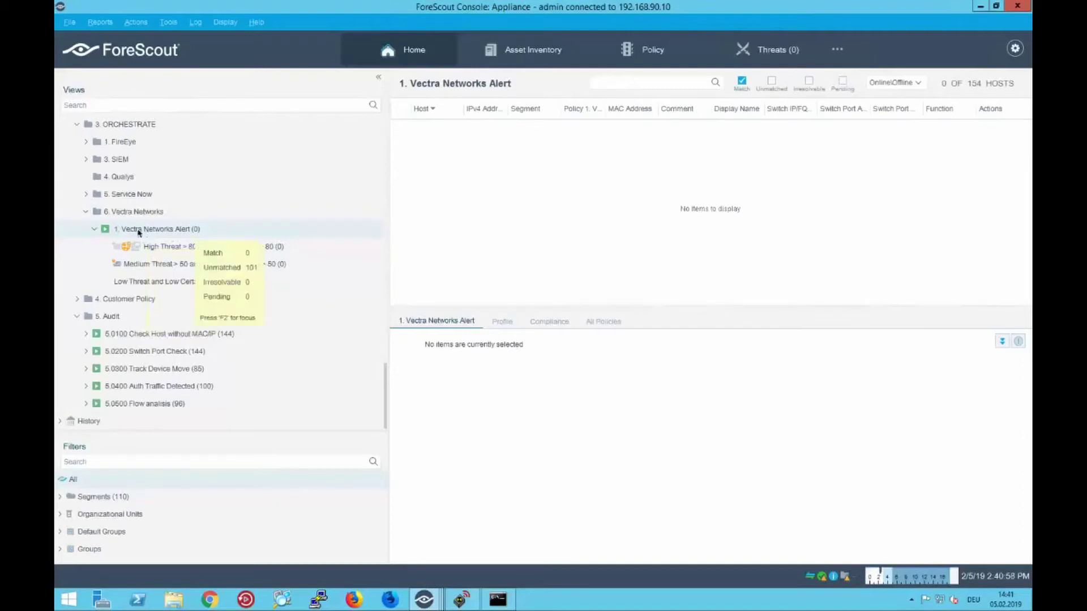
left_click(174, 245)
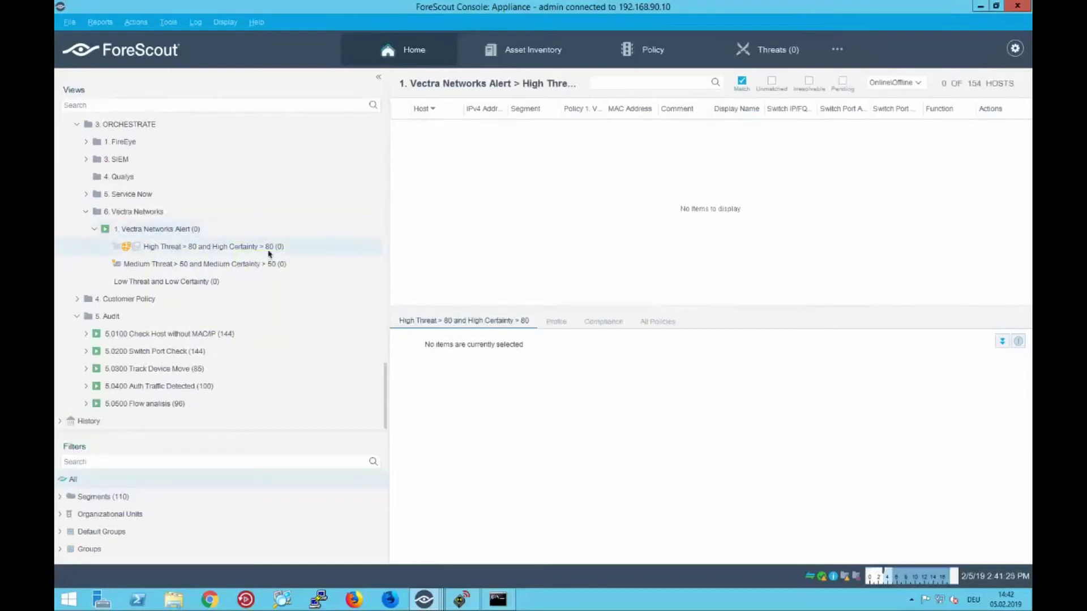
mouse_move(226, 255)
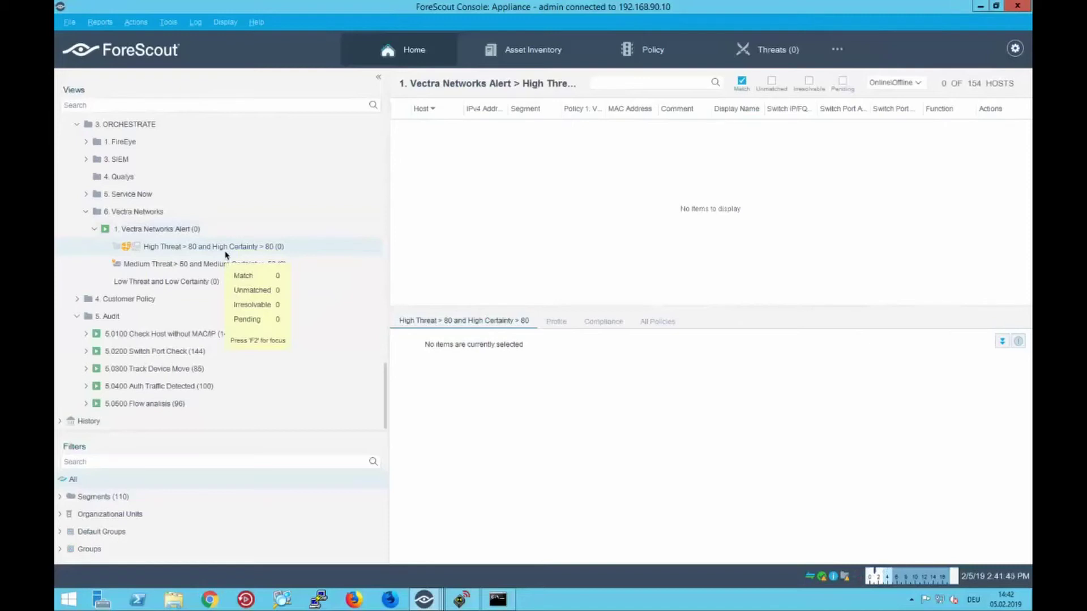
Inspect the Endpoint Address ACL action and its ACL rule in the High Threat > 80 and High Certainty > 80 sub-rule, then close without changes
left_click(173, 229)
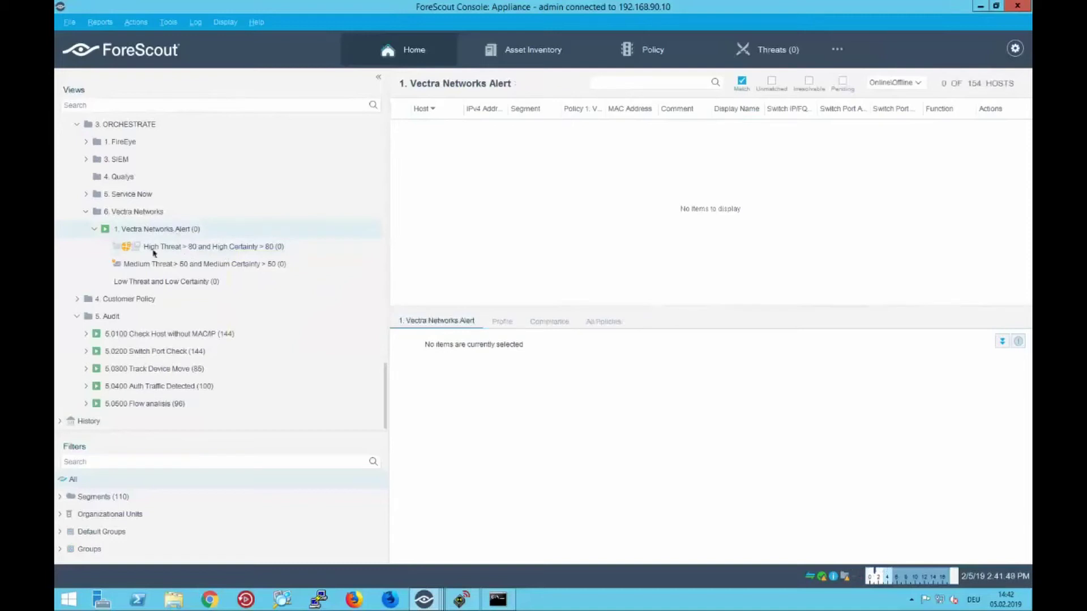
left_click(154, 249)
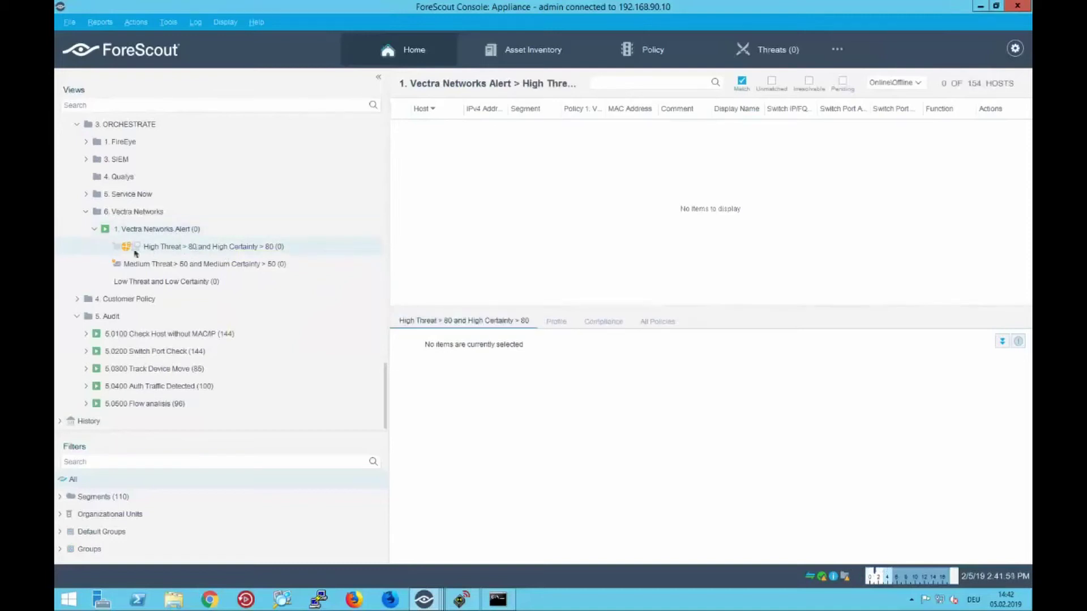
right_click(178, 248)
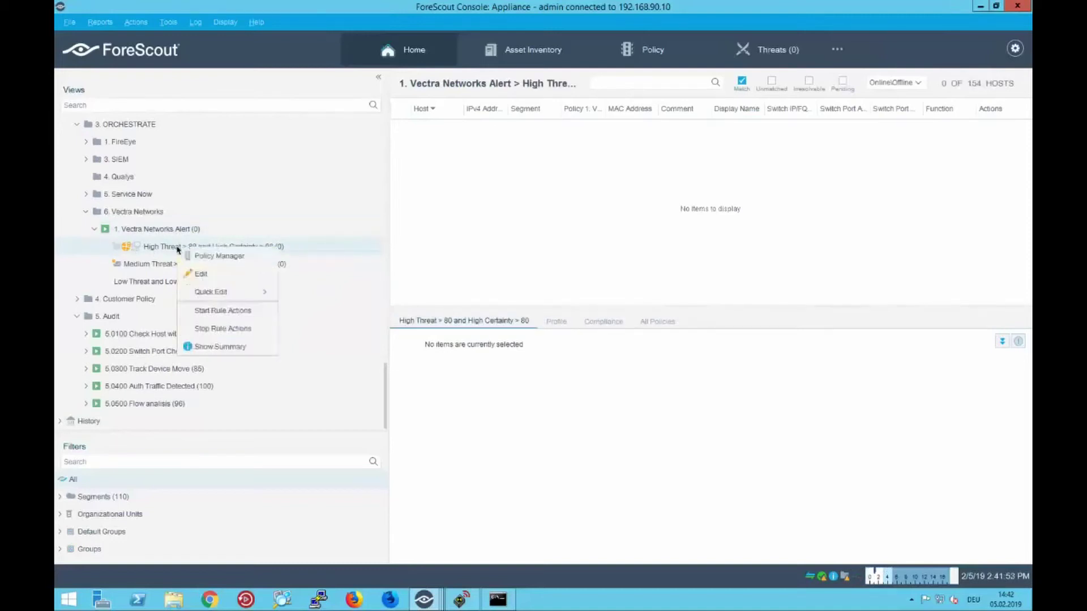
left_click(199, 275)
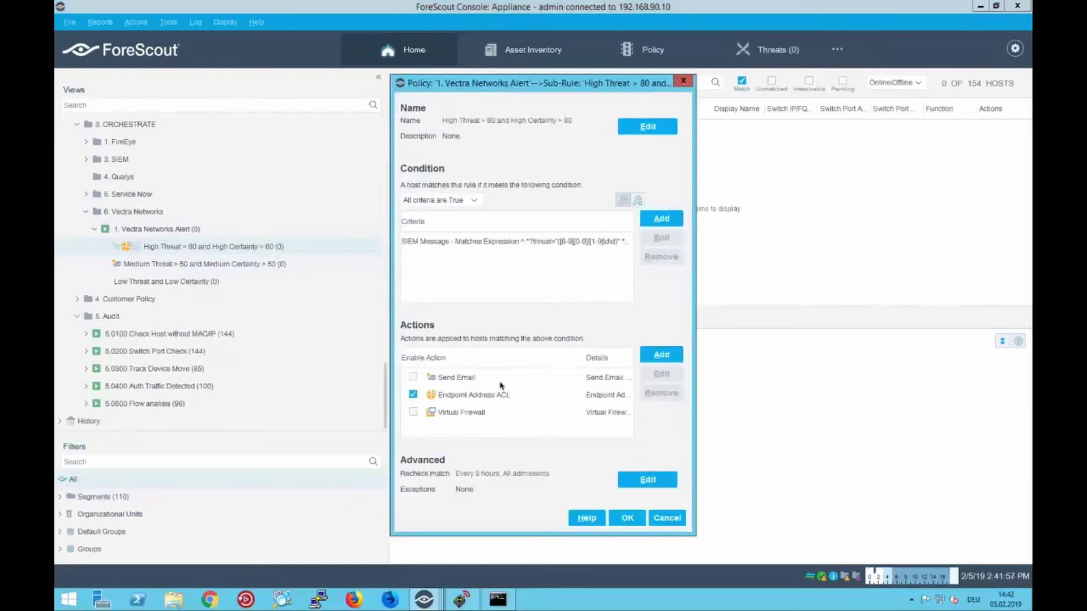
left_click(487, 395)
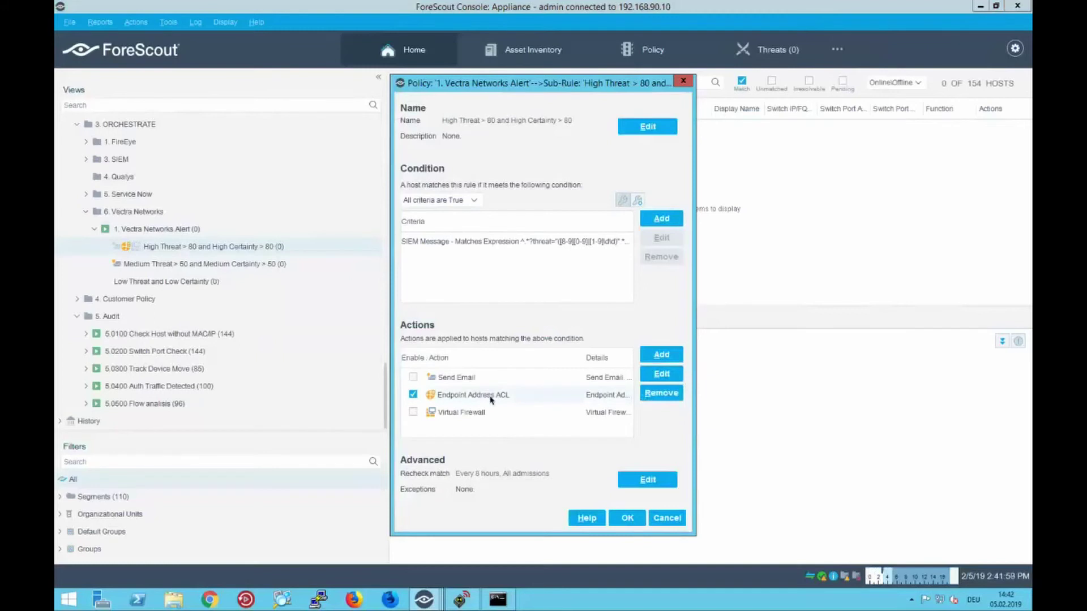
double_click(490, 398)
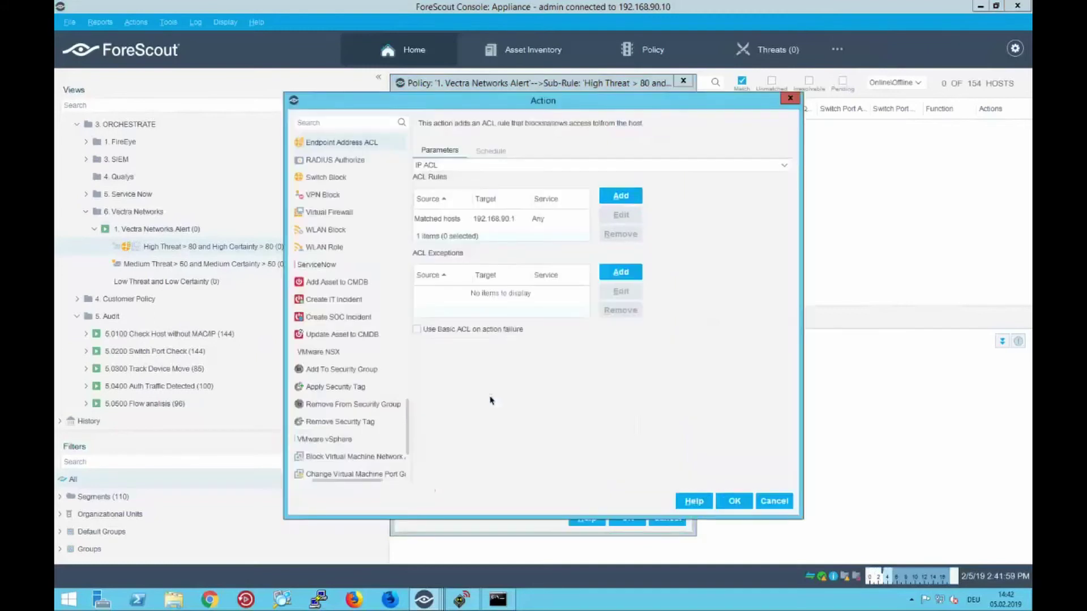
left_click(447, 217)
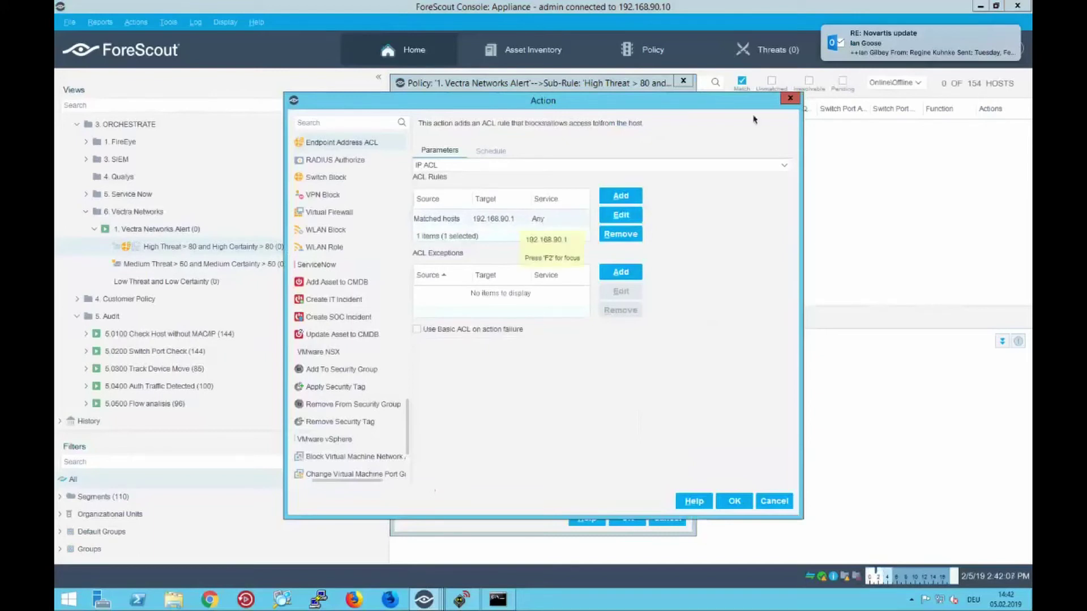
key("Escape")
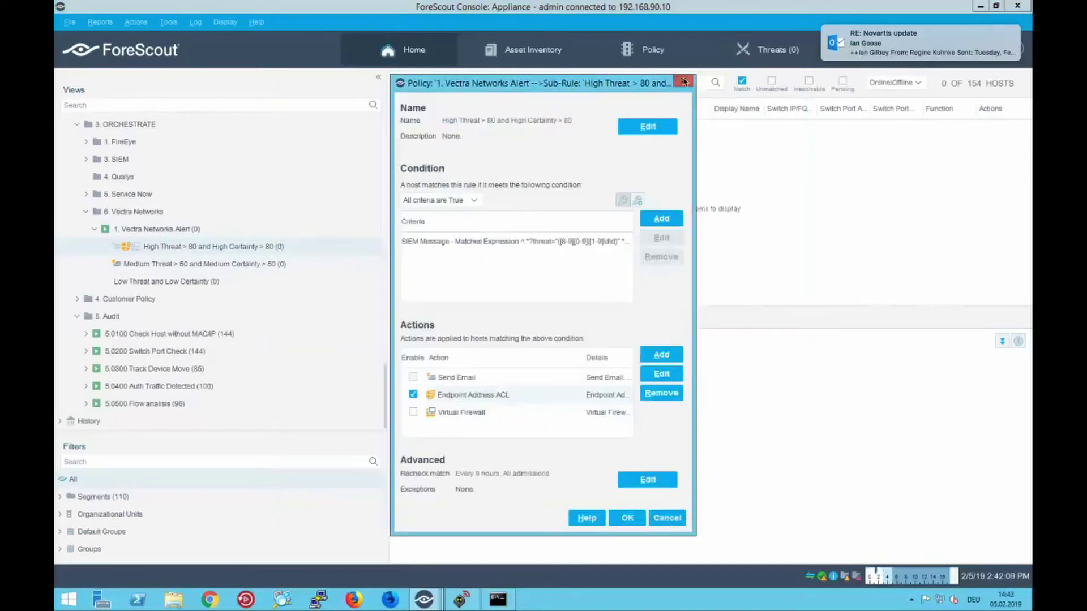
left_click(683, 81)
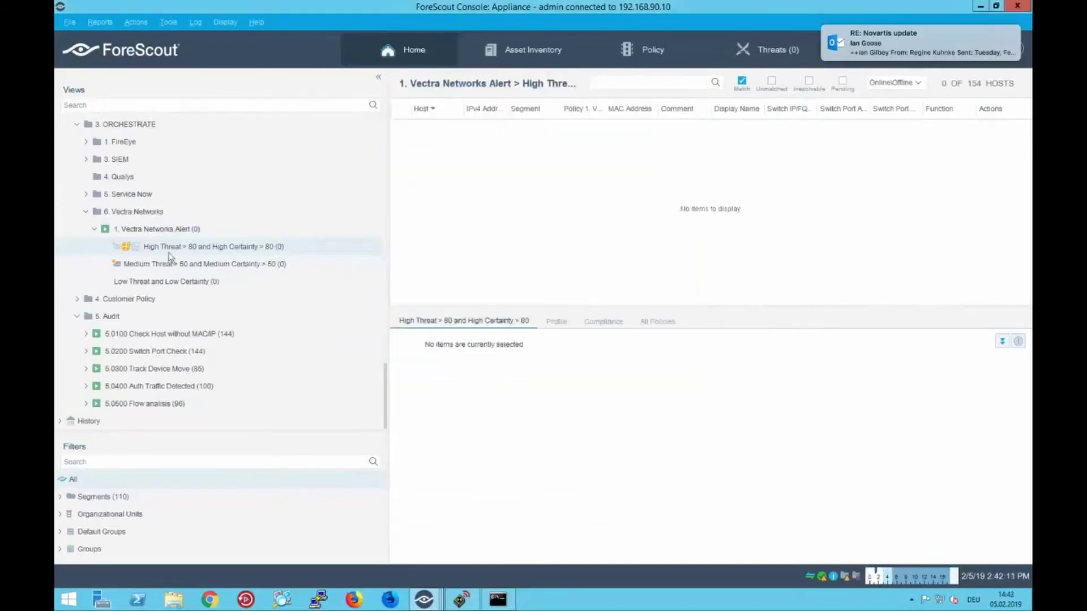
With the high-threat sub-rule displayed, switch to Kiwi Syslog Message Generator, send the prepared HOST SCORING message once, and minimize the generator
key("Up")
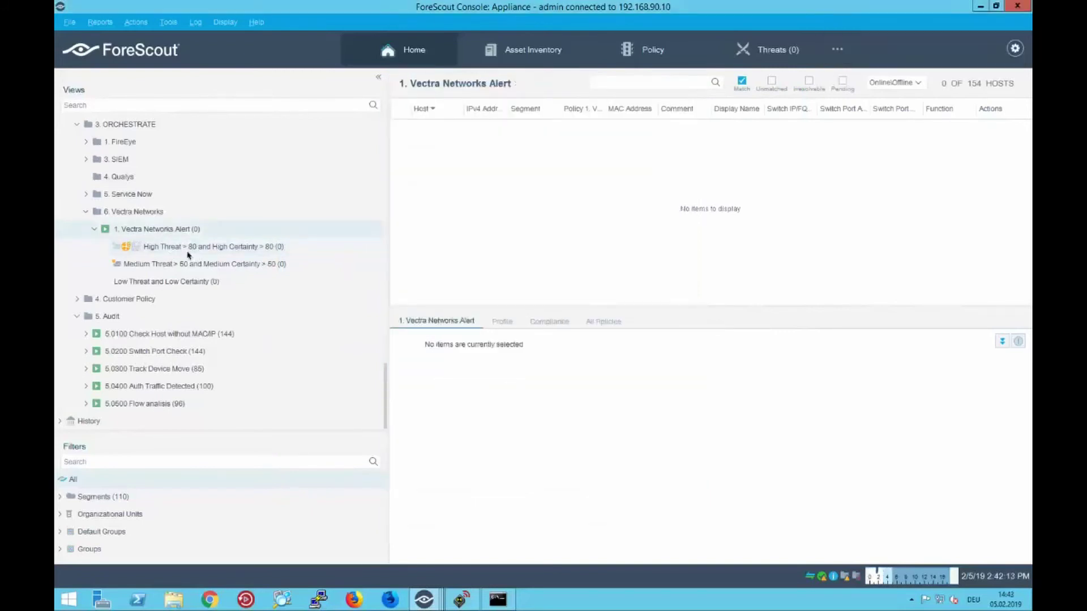
key("Down")
mouse_move(462, 598)
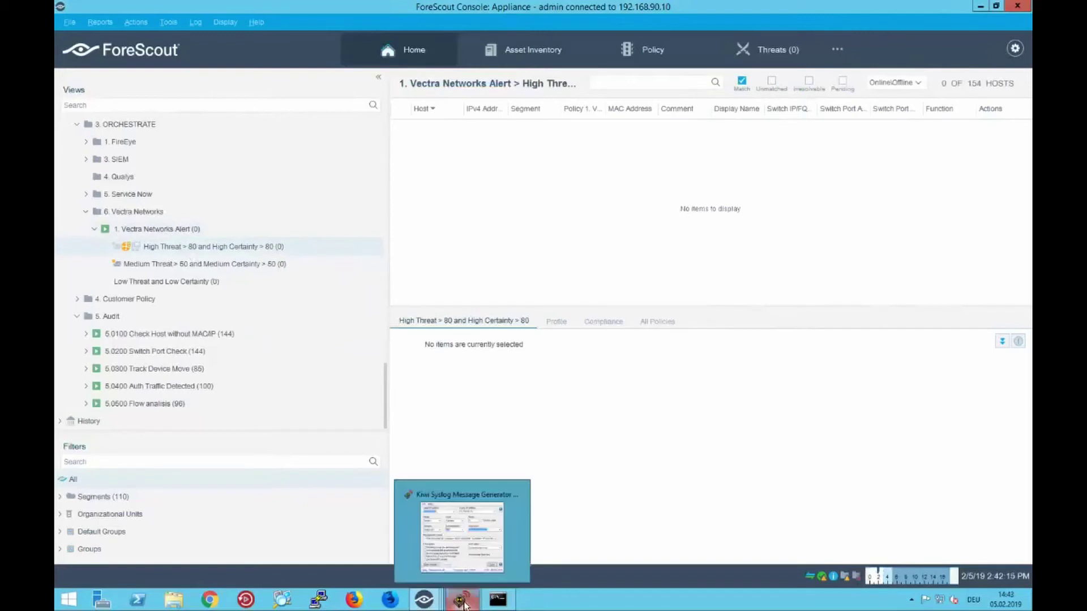
left_click(462, 553)
left_click(637, 398)
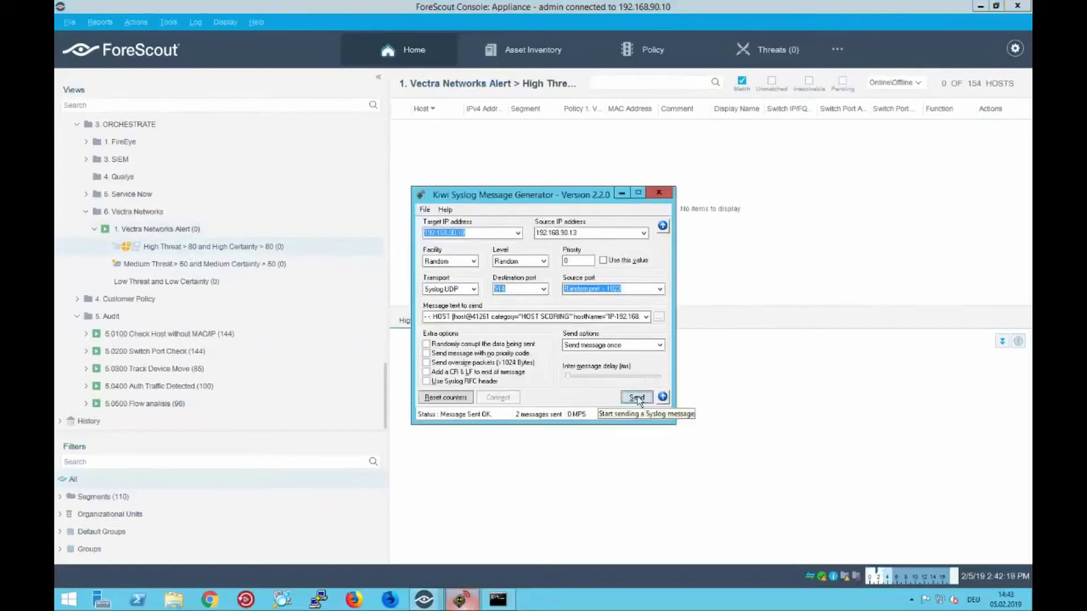
left_click(621, 192)
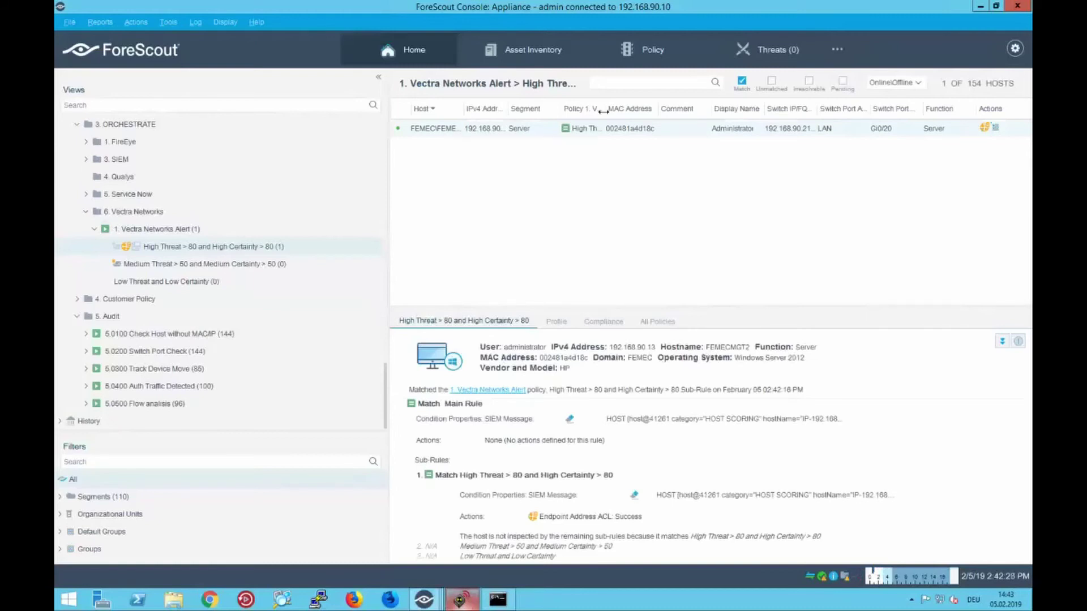
Switch to the command prompt and start a continuous ping with ping 192.168.90.1 -t
mouse_move(497, 597)
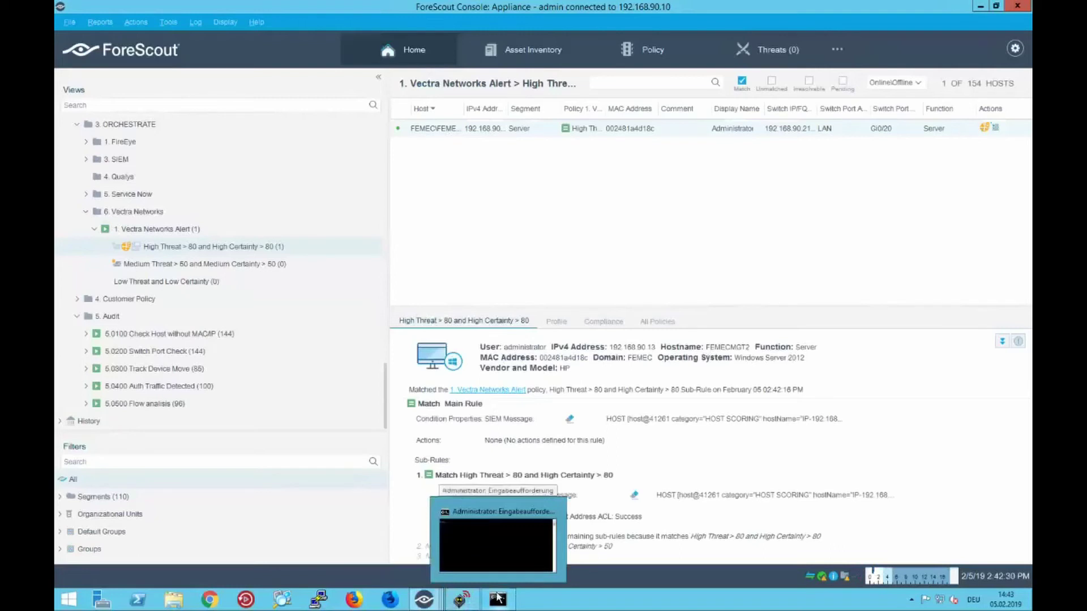
left_click(497, 597)
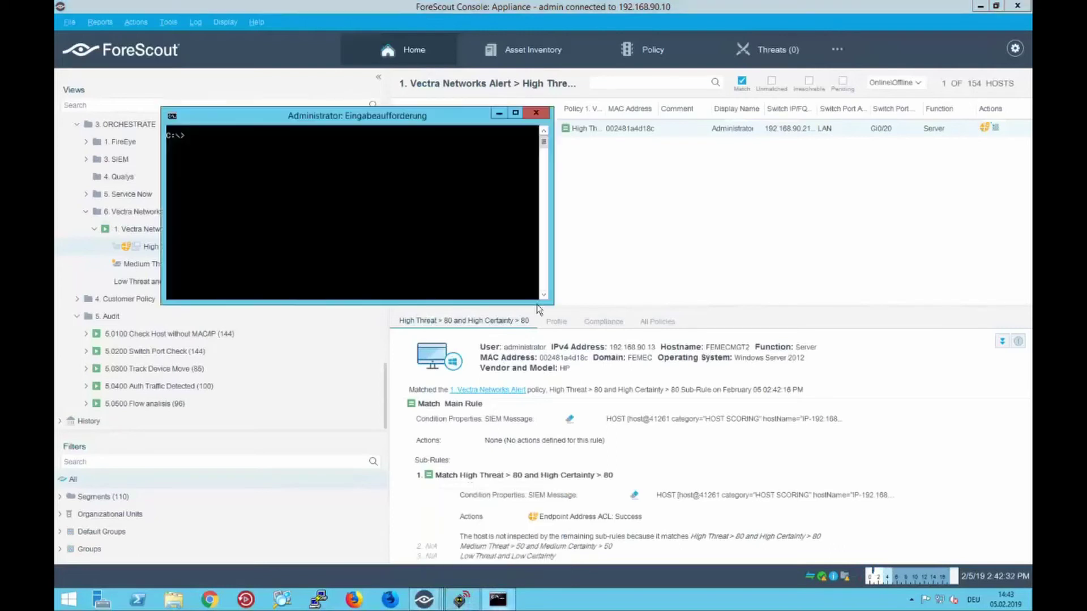
type("ping 192.168.90.1 -t")
key("Return")
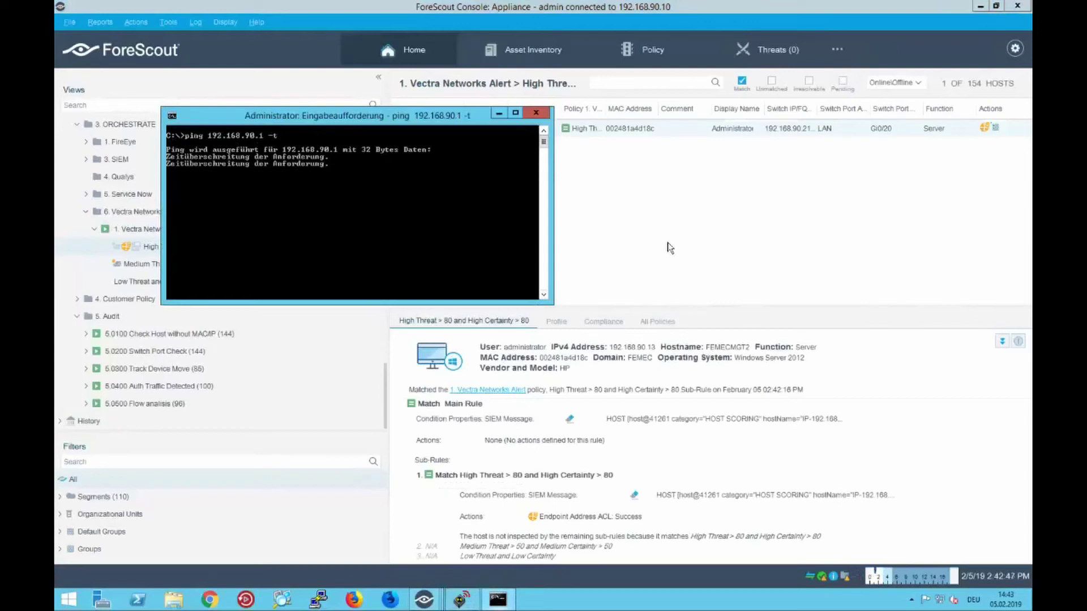
Return to the ForeScout Console, clear the matched host's main-rule SIEM Message detection, and check the running ping in the command prompt
left_click(636, 430)
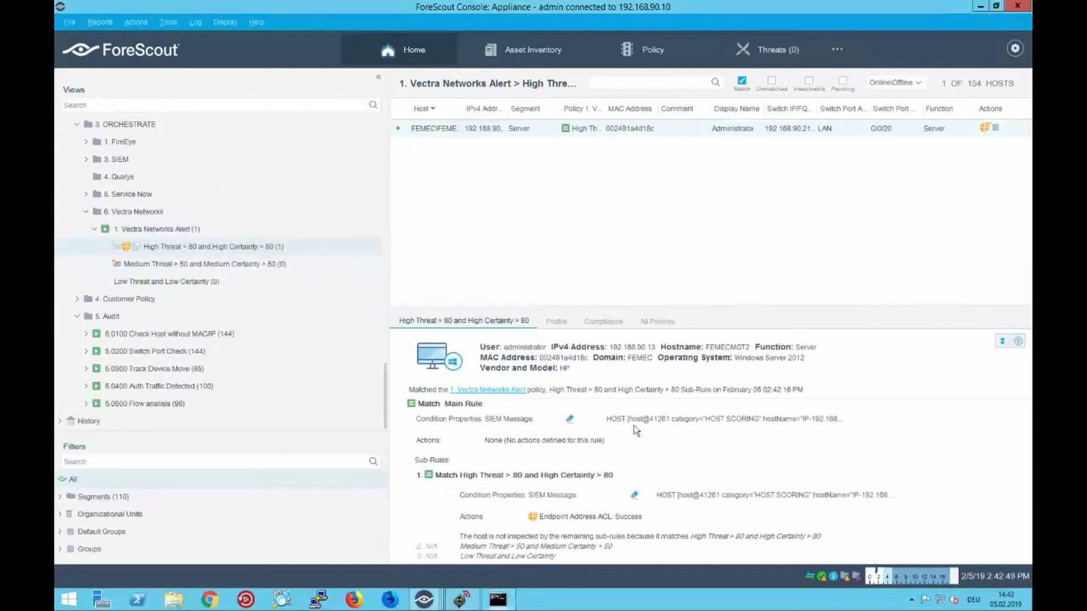
left_click(570, 420)
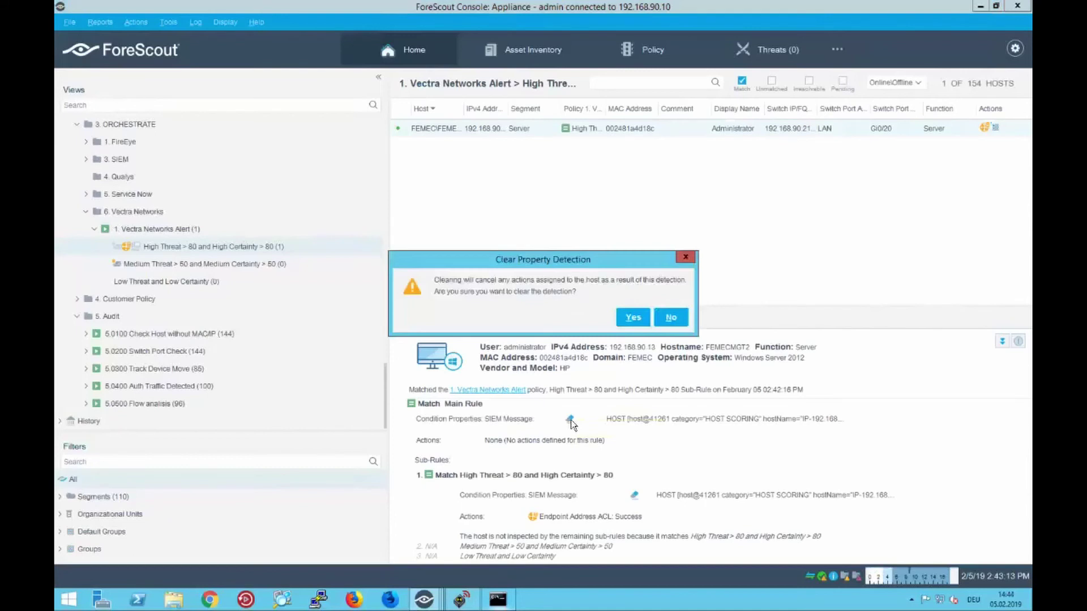
left_click(630, 319)
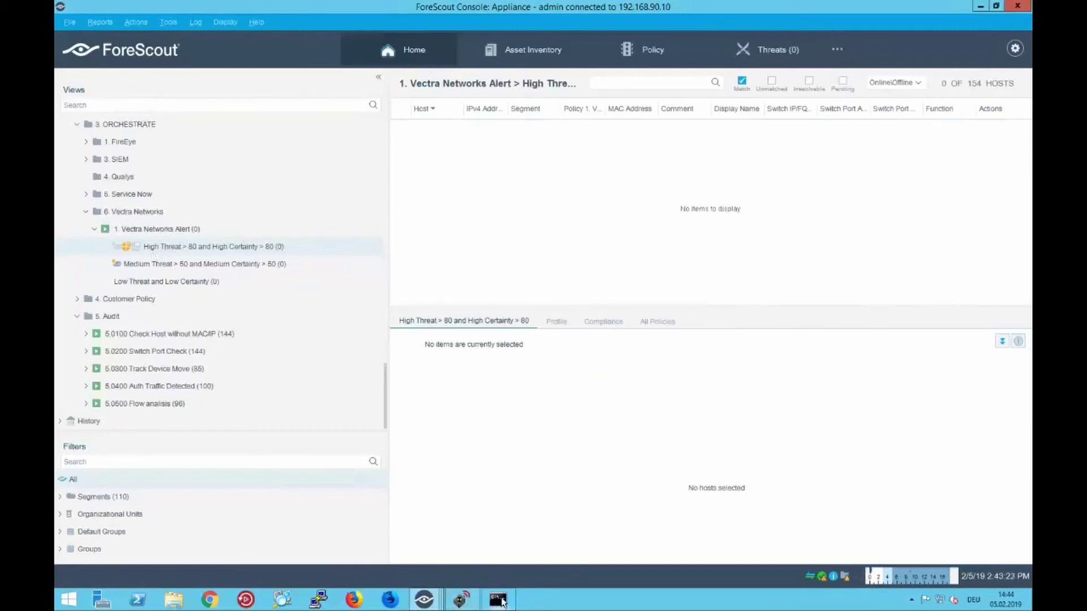
left_click(502, 604)
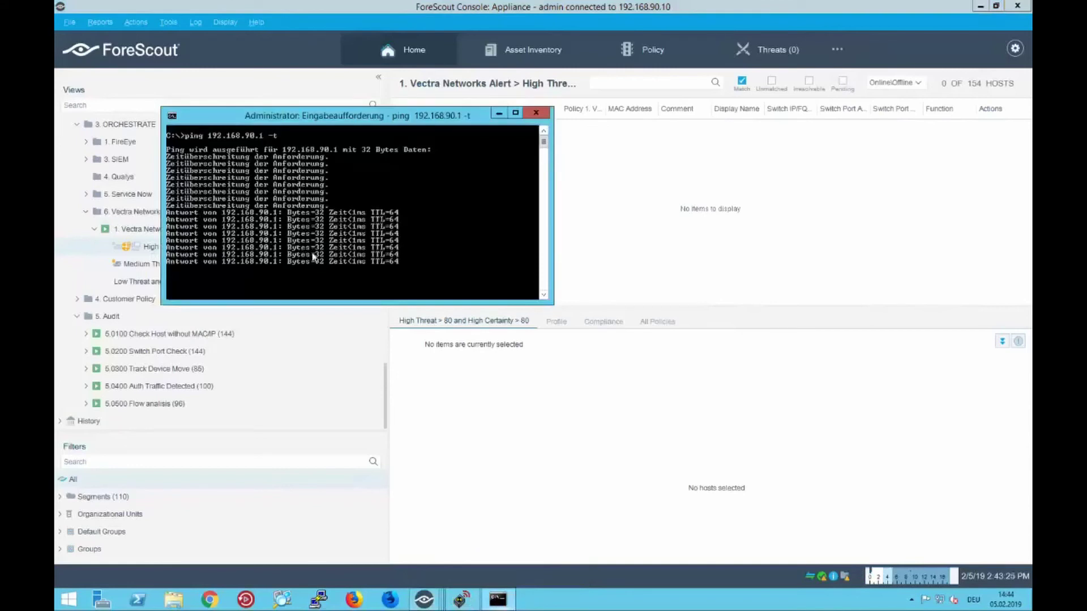